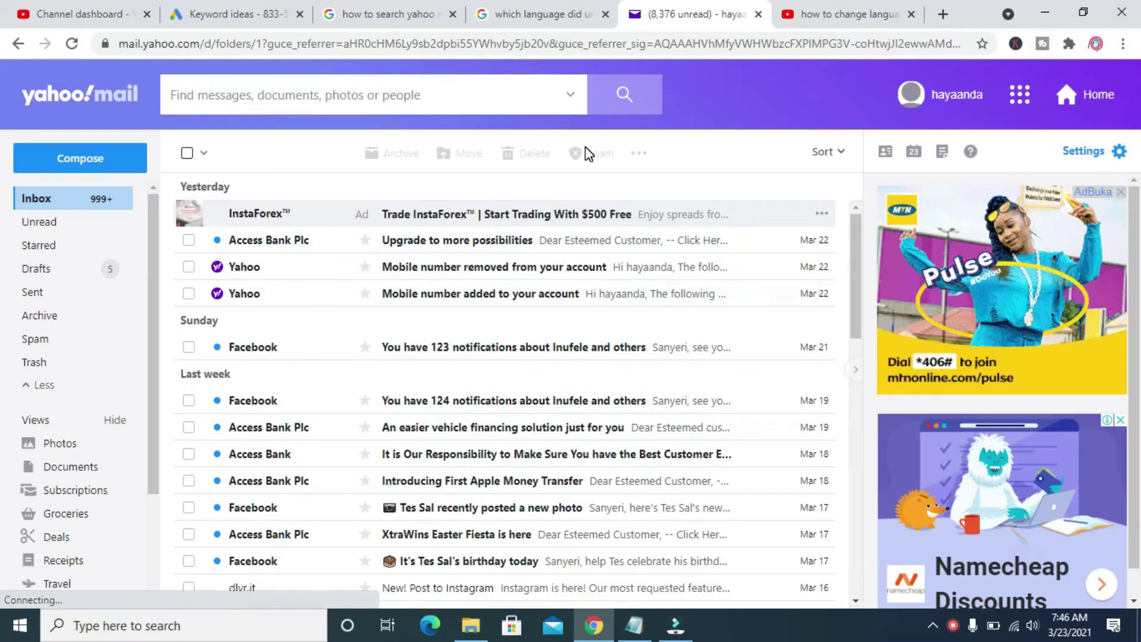
# Bring up the account options from the profile name at the top right.
pyautogui.click(952, 100)
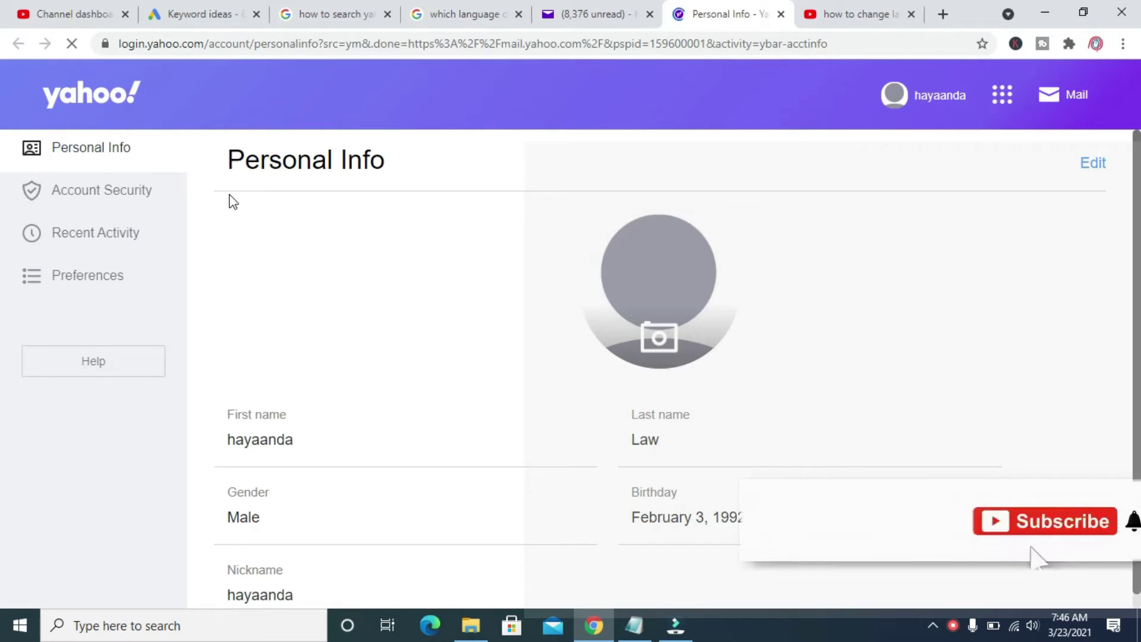
# Go to Preferences, showing the language as English - United States.
pyautogui.click(89, 277)
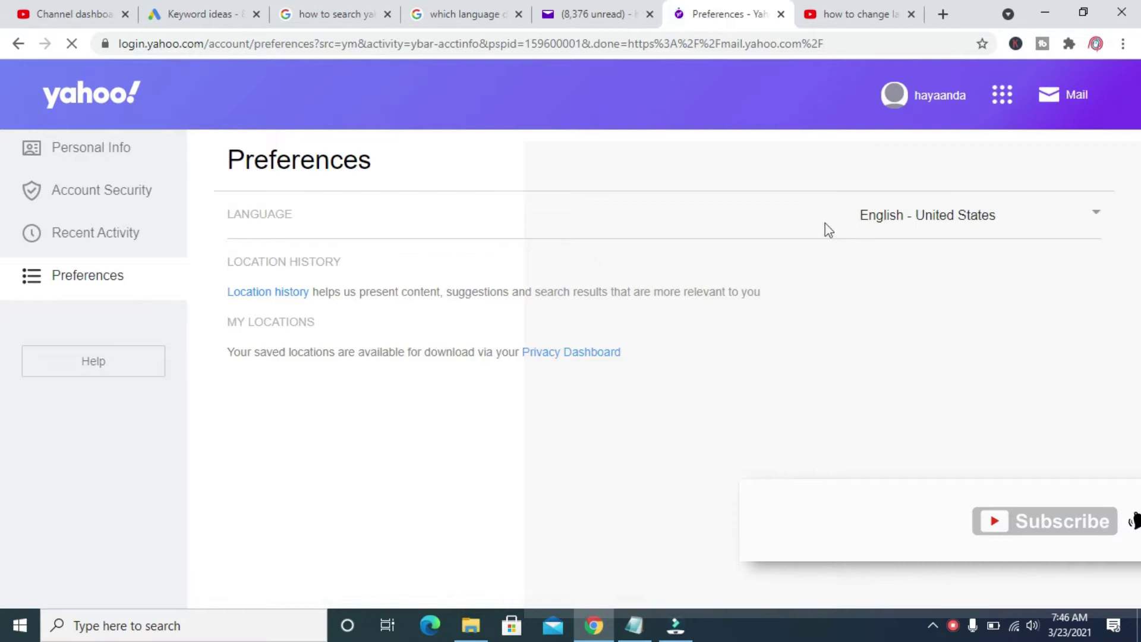
pyautogui.click(265, 215)
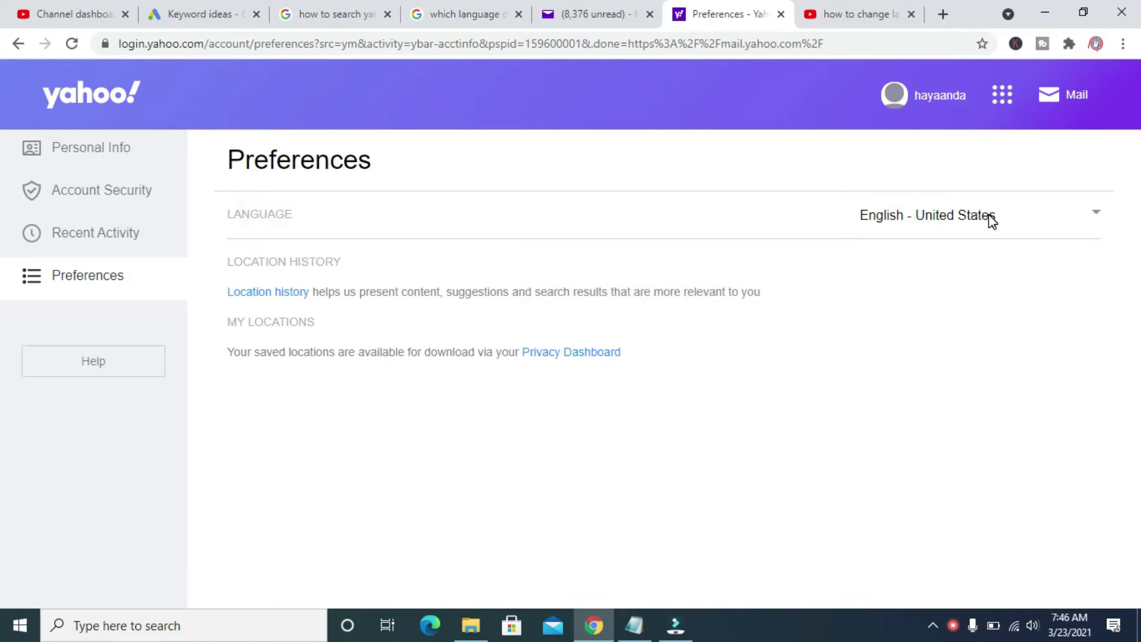
# Expand the Language list of available options.
pyautogui.click(1097, 215)
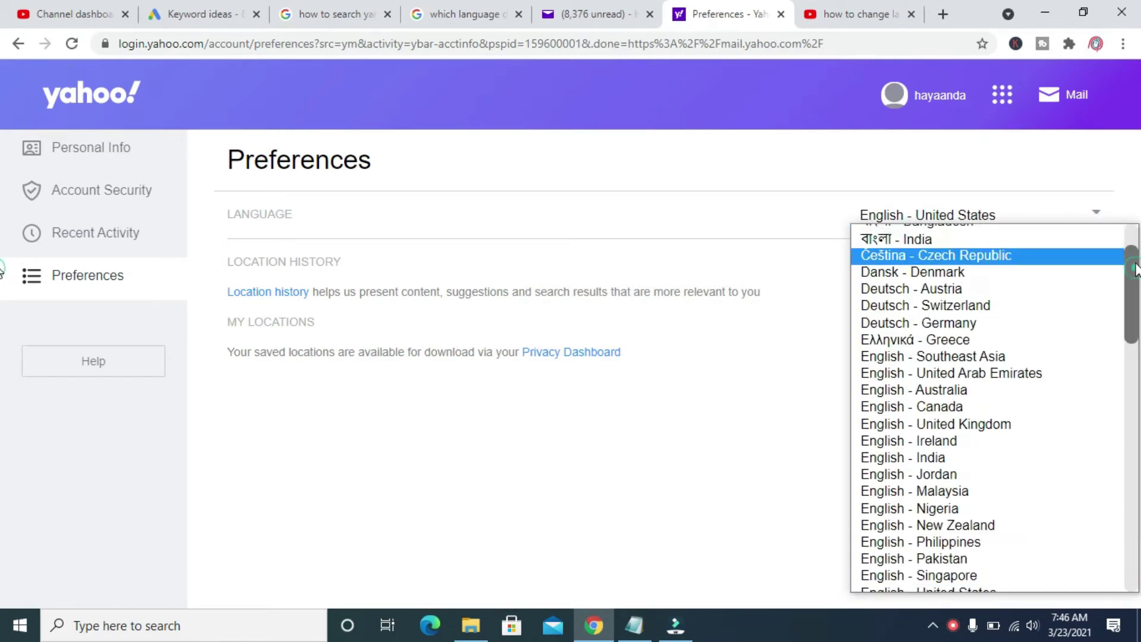
pyautogui.moveTo(1137, 274)
pyautogui.mouseDown()
pyautogui.moveTo(1136, 252)
pyautogui.moveTo(1136, 542)
pyautogui.moveTo(1113, 324)
pyautogui.moveTo(1120, 248)
pyautogui.mouseUp()
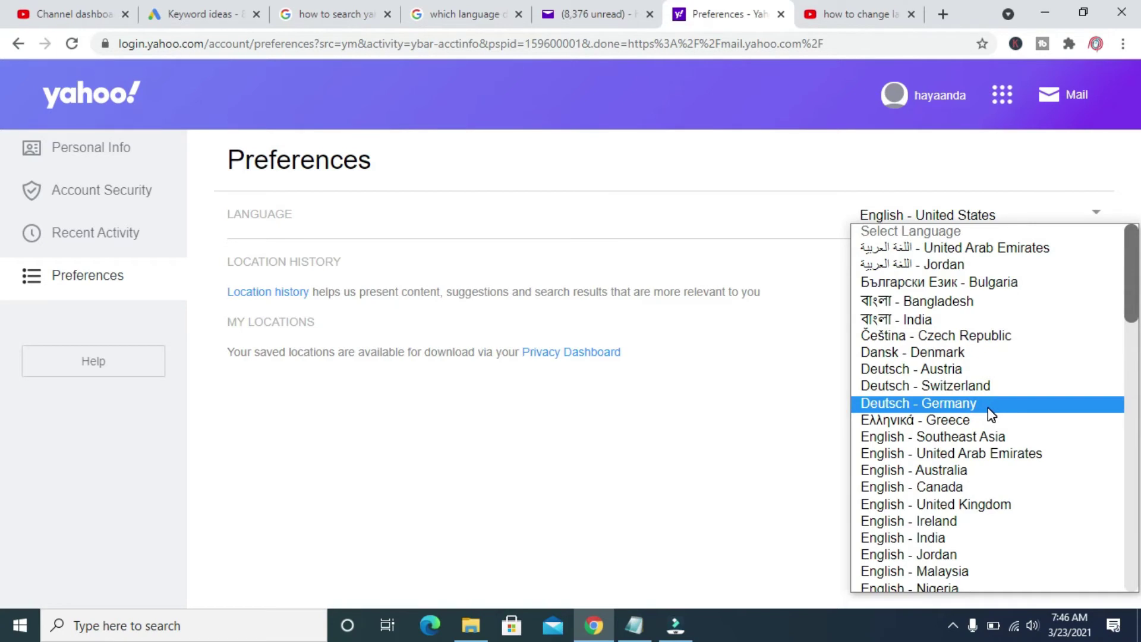
pyautogui.moveTo(1134, 305); pyautogui.dragTo(1128, 439)
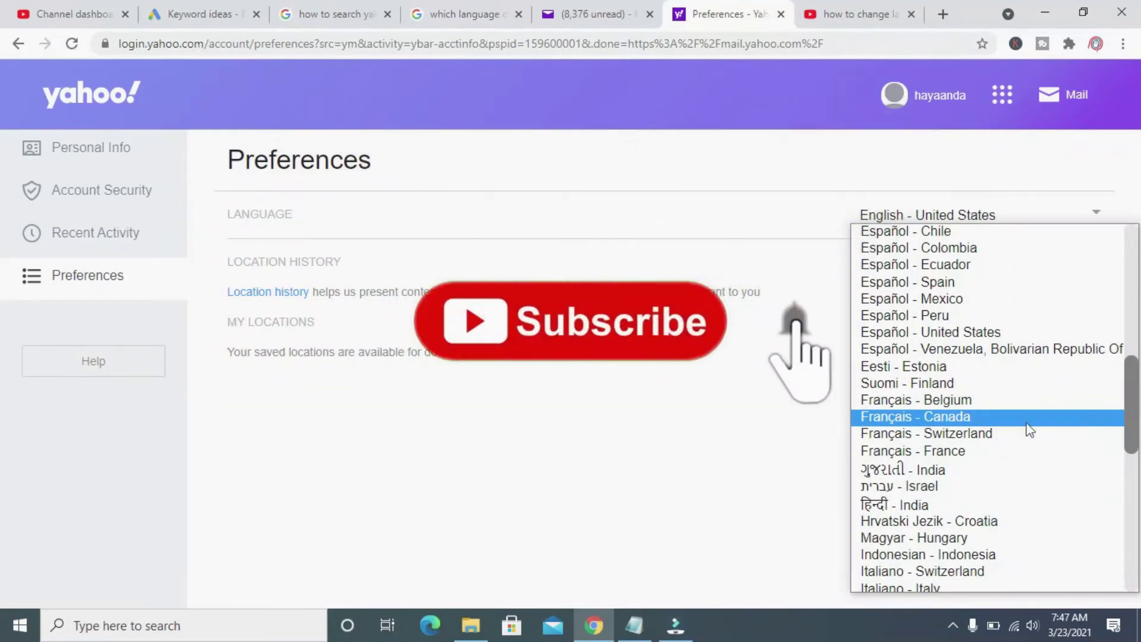
# Select Français - France as the account language.
pyautogui.click(969, 451)
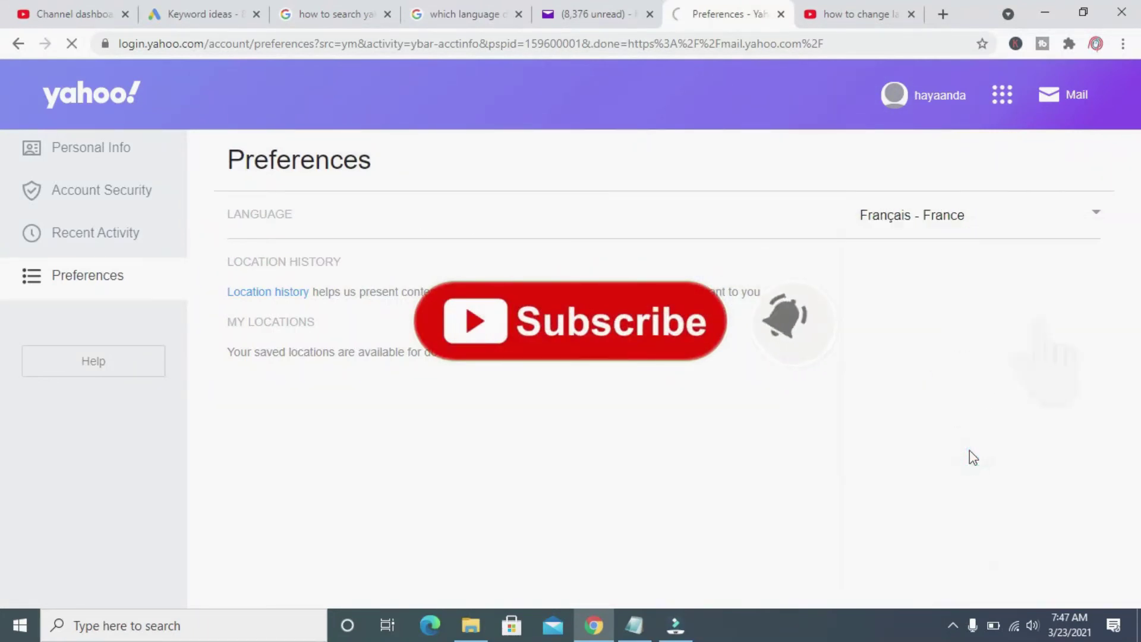